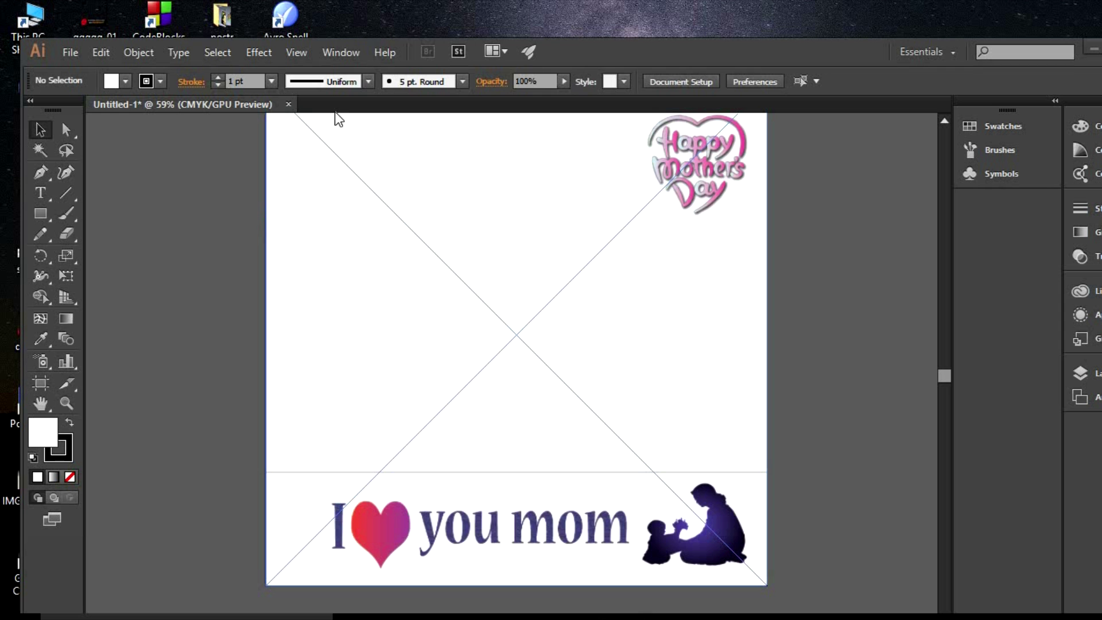
Step: Turn on the transparency grid and select the placed frame image
{"action": "left_click", "coordinate": [296, 53]}
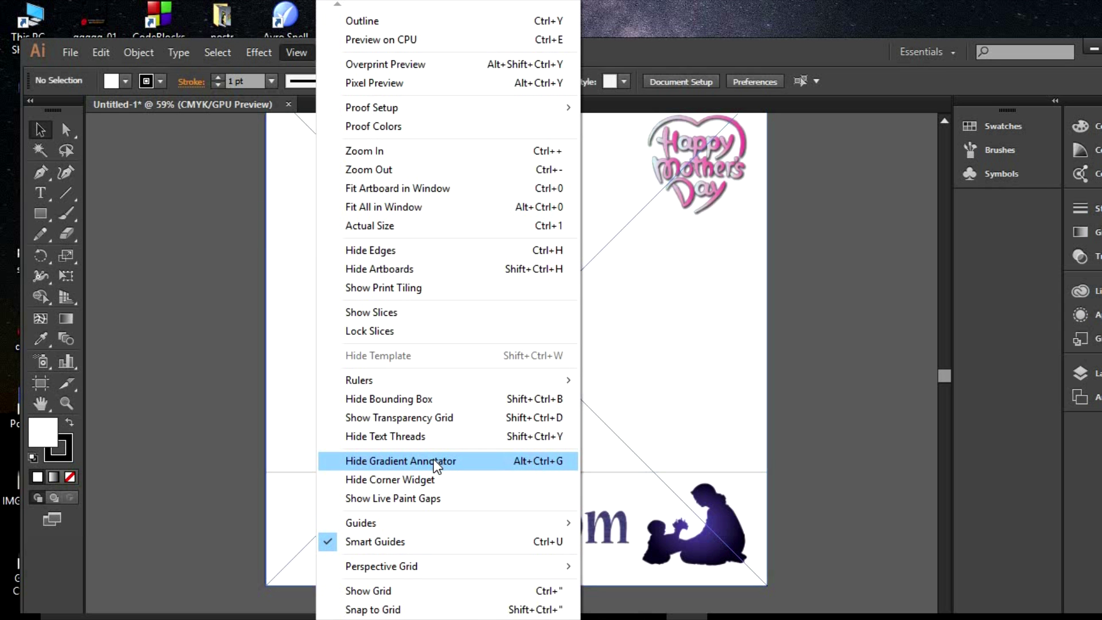
{"action": "left_click", "coordinate": [436, 418]}
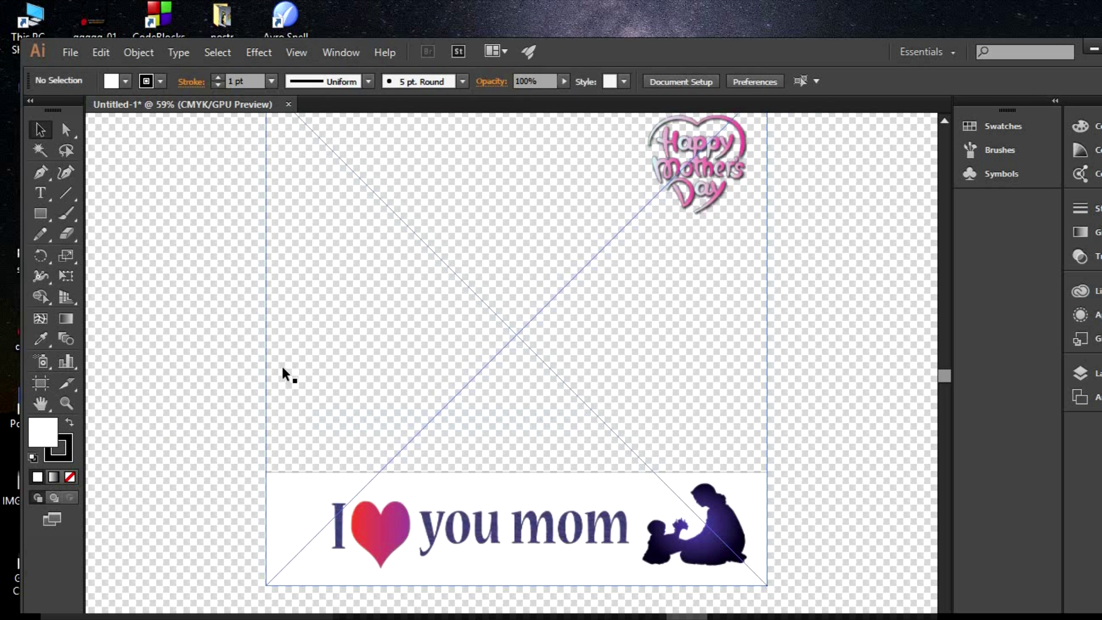
{"action": "left_click_drag", "start_coordinate": [285, 373], "coordinate": [222, 562]}
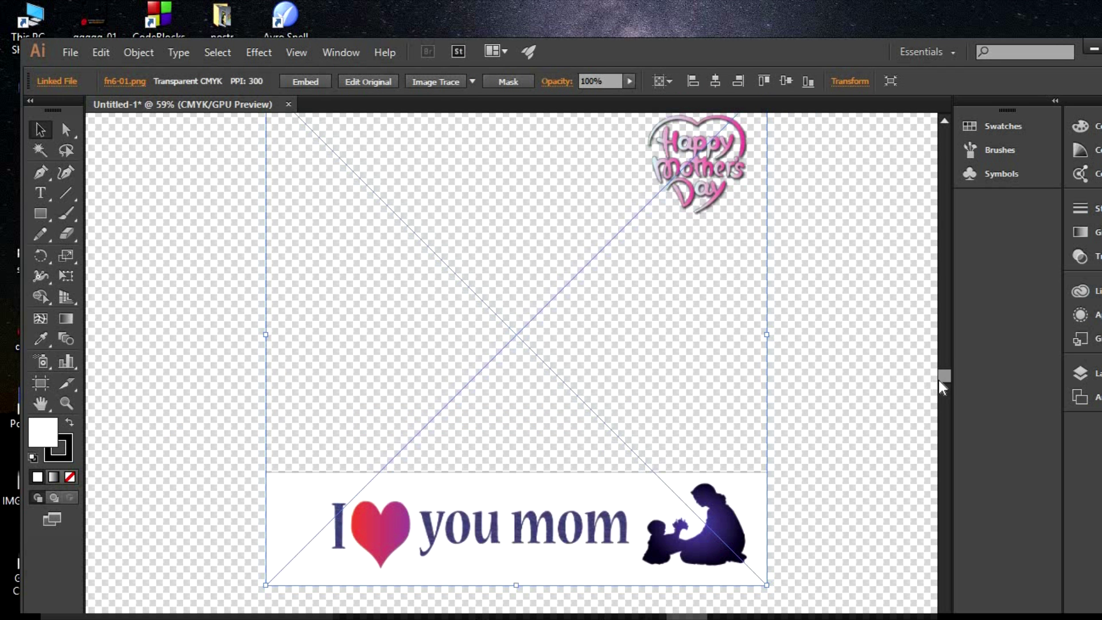
{"action": "left_click_drag", "start_coordinate": [940, 382], "coordinate": [940, 379]}
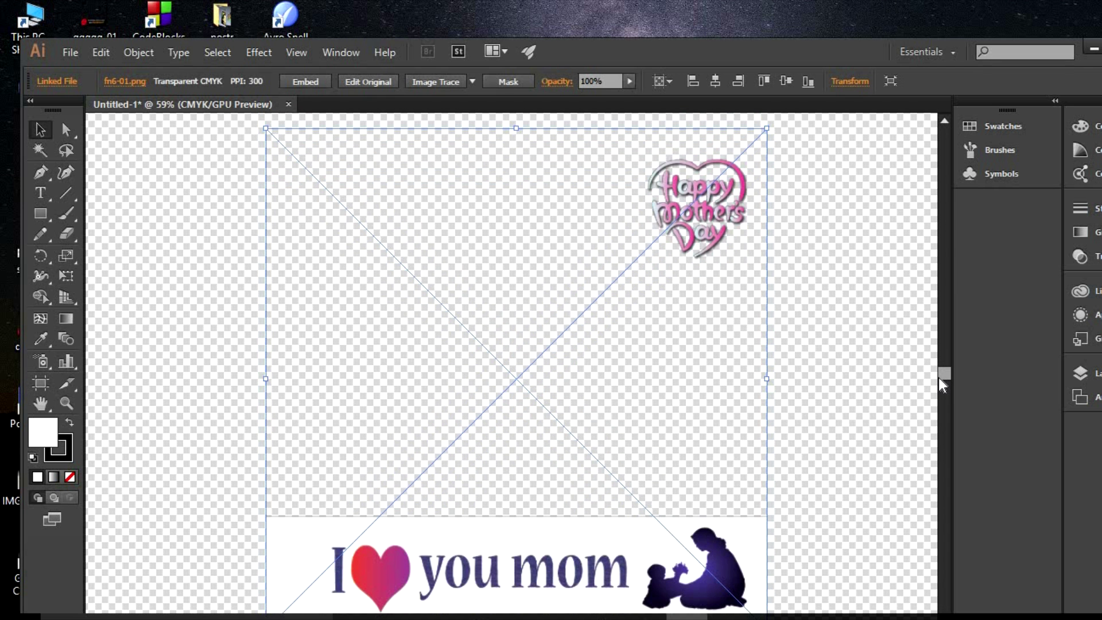
{"action": "left_click", "coordinate": [71, 53]}
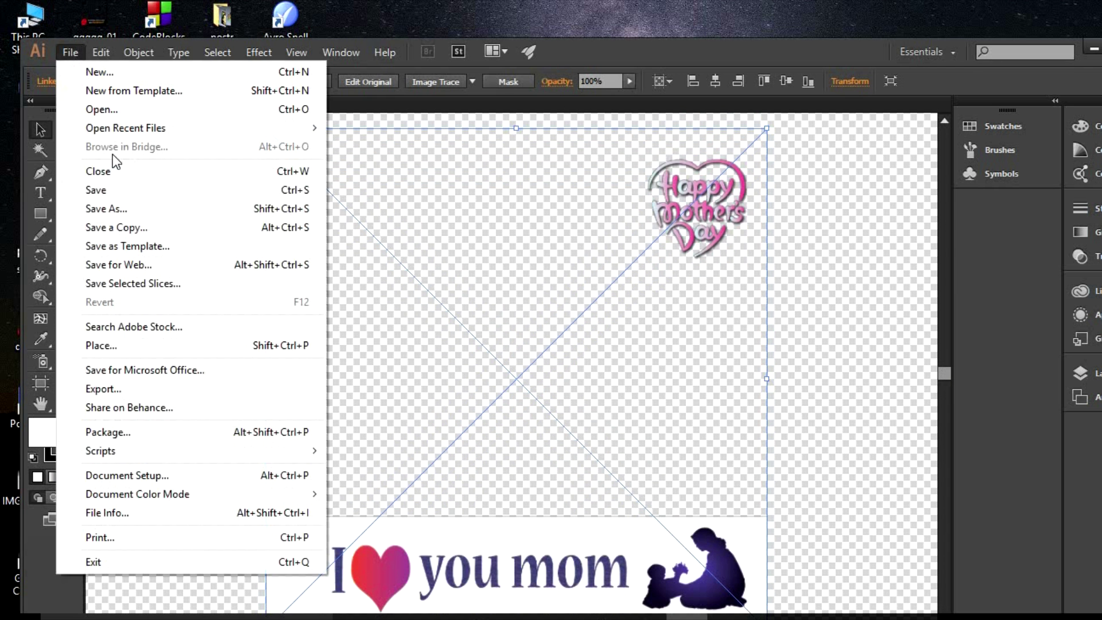
Step: Export the artboard as PNG named 'mothers day' into the mday folder with default PNG options
{"action": "left_click", "coordinate": [181, 390]}
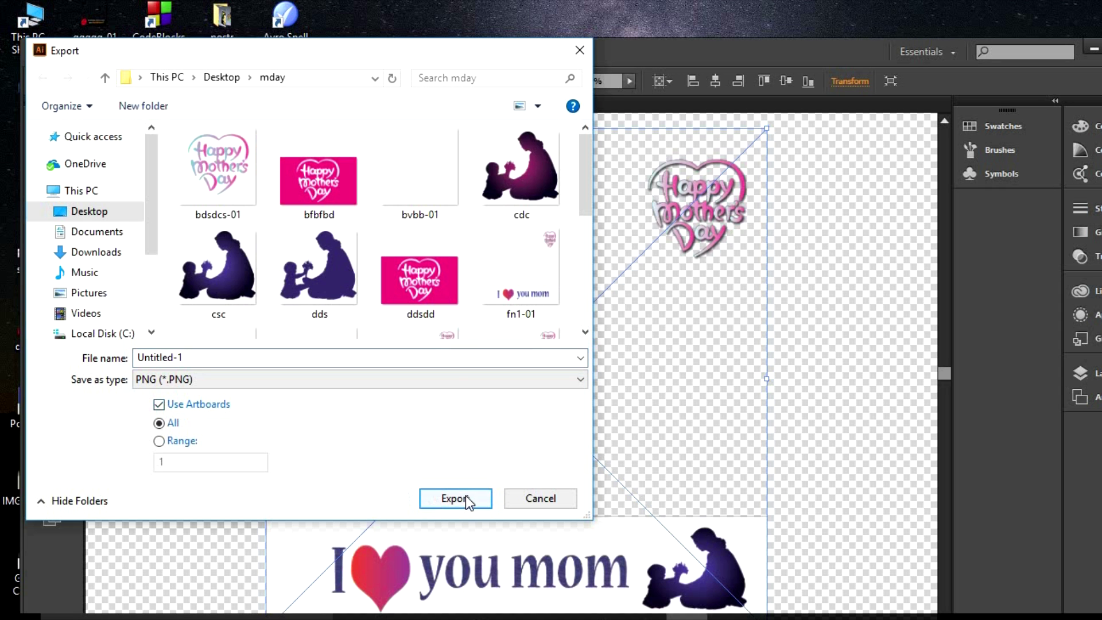
{"action": "left_click", "coordinate": [322, 364]}
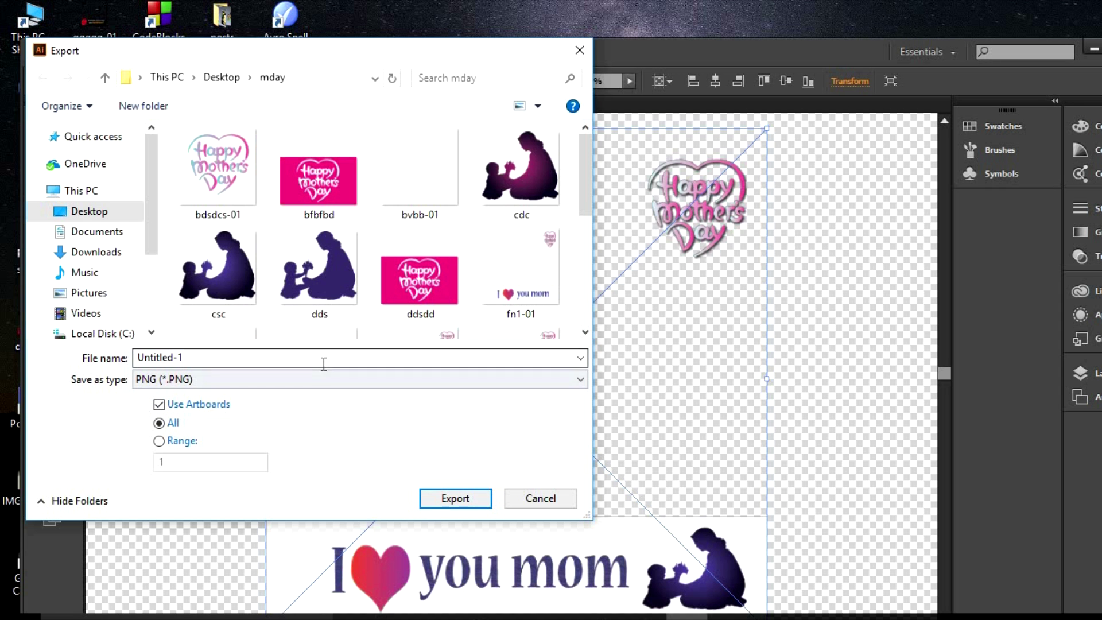
{"action": "type", "text": "mo"}
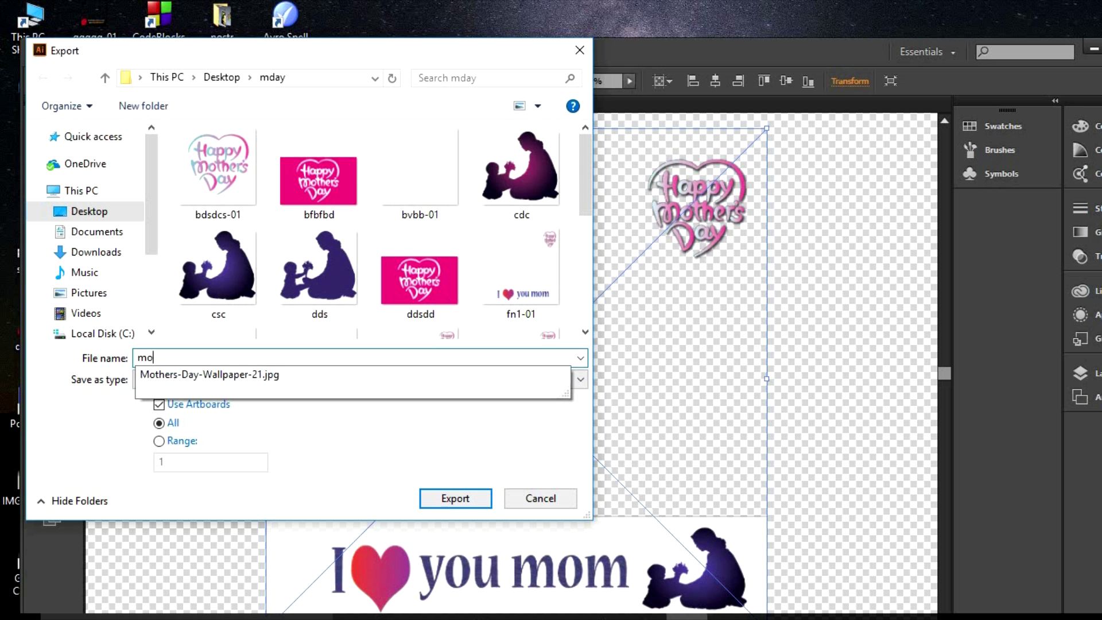
{"action": "type", "text": "thers day"}
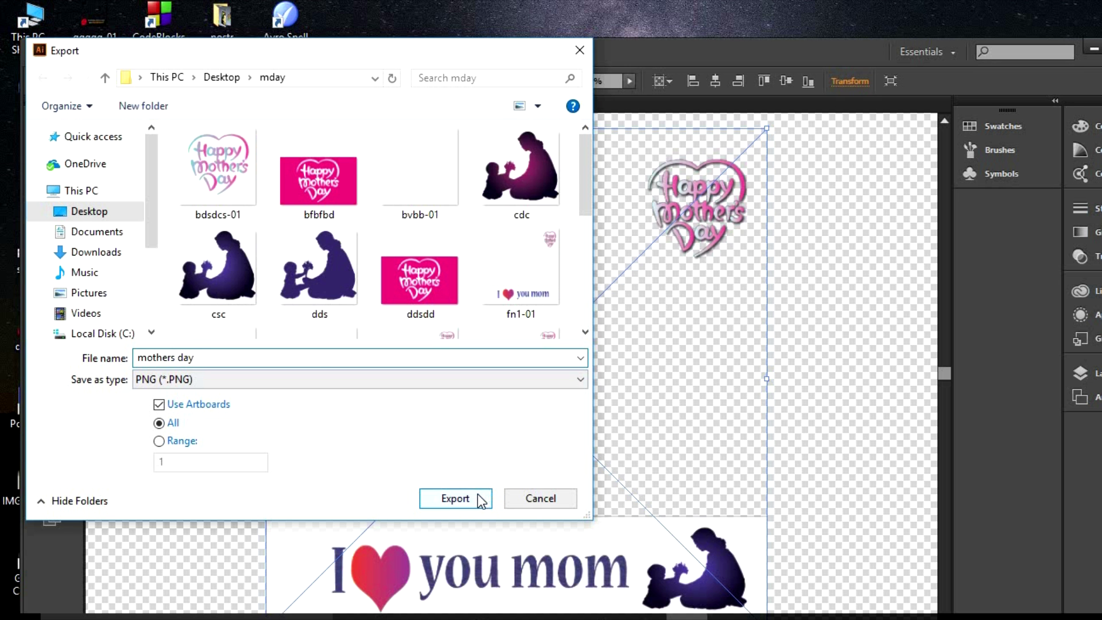
{"action": "left_click", "coordinate": [482, 494]}
{"action": "left_click", "coordinate": [594, 451]}
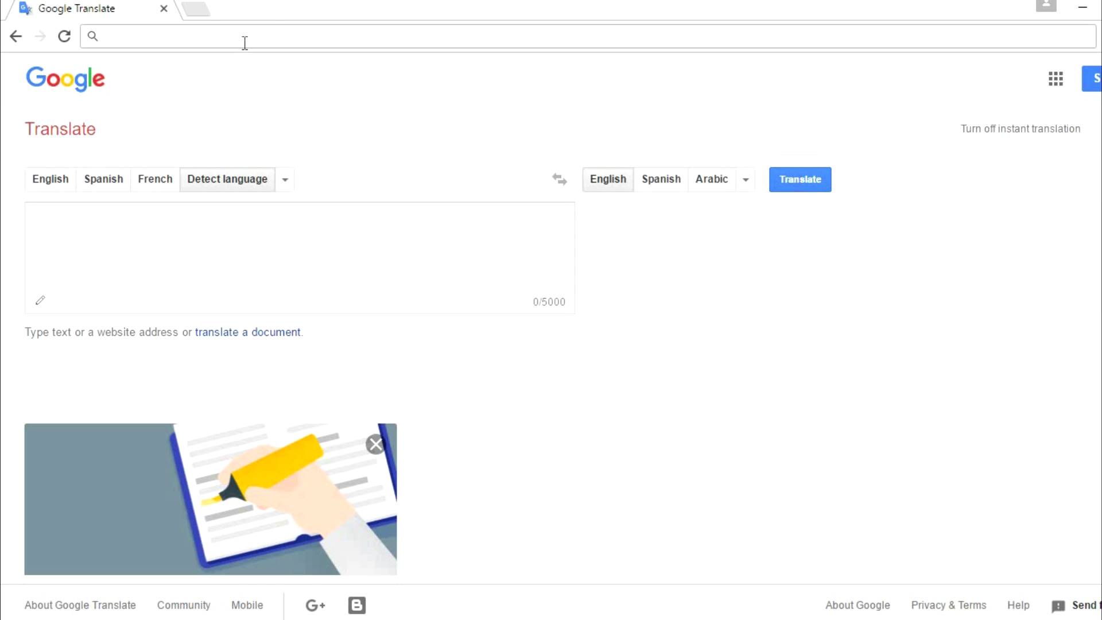
Step: Search Google for 'facebook camera effects' from the Chrome address bar
{"action": "type", "text": "face"}
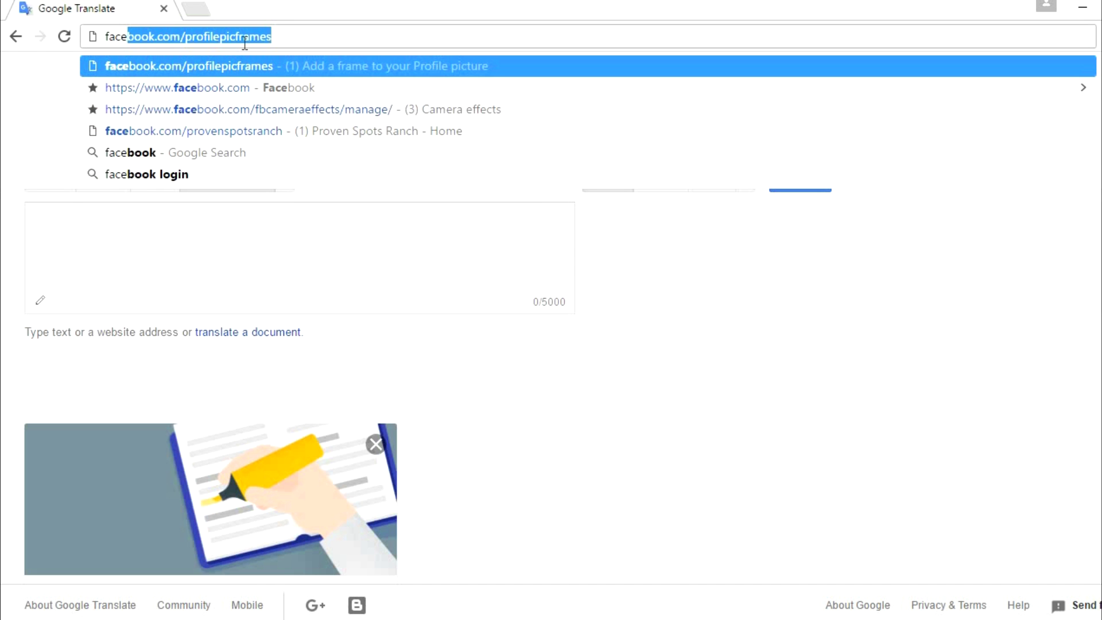
{"action": "type", "text": "book "}
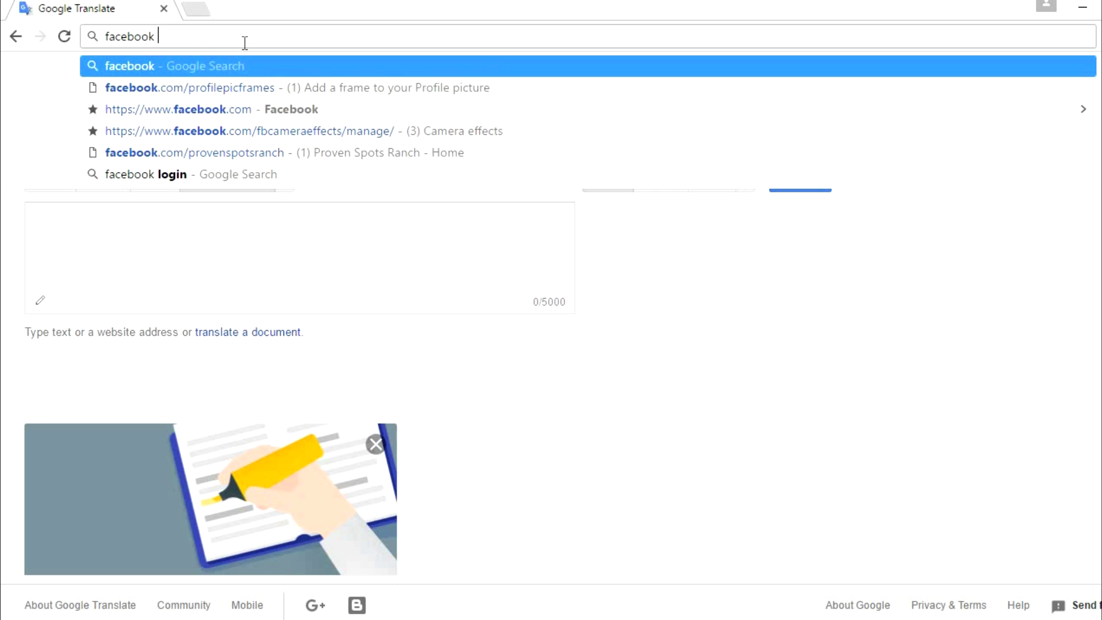
{"action": "type", "text": "cam"}
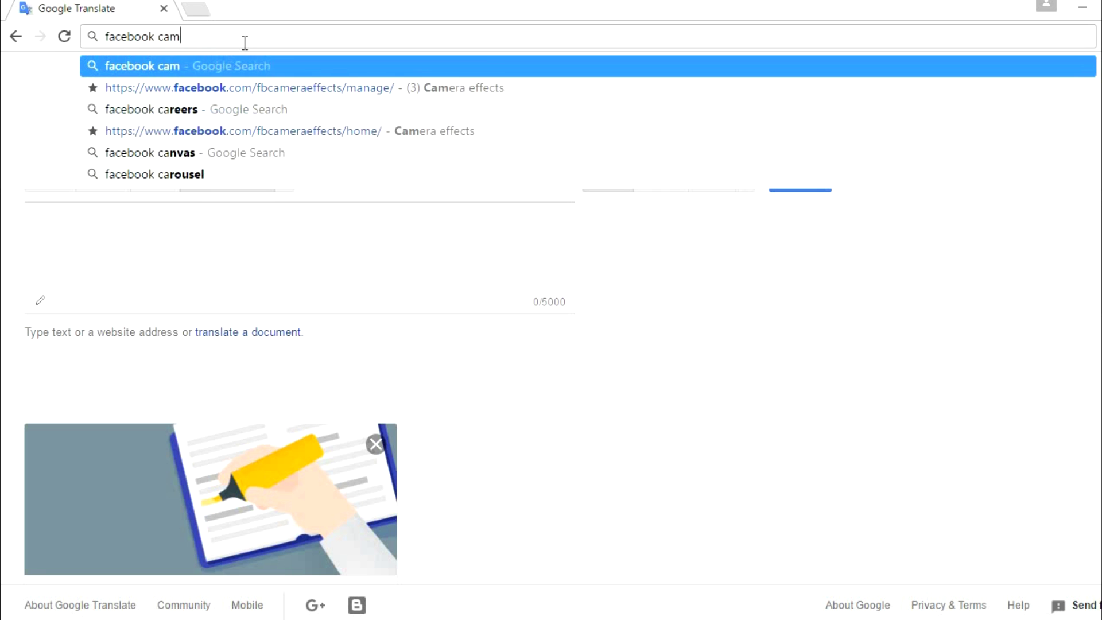
{"action": "type", "text": "era"}
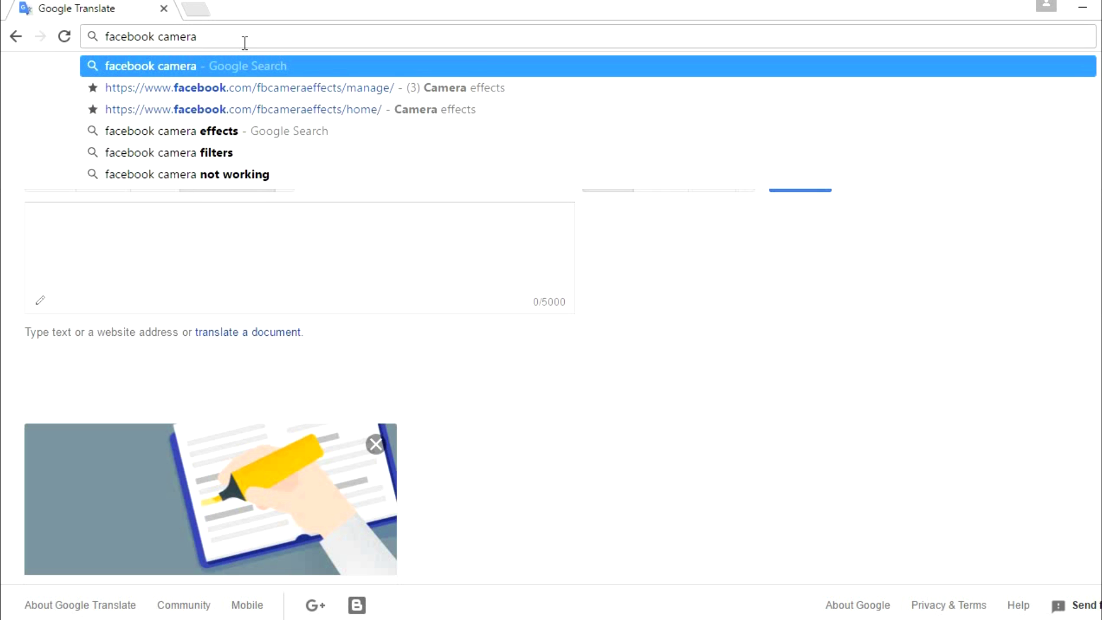
{"action": "type", "text": " effe"}
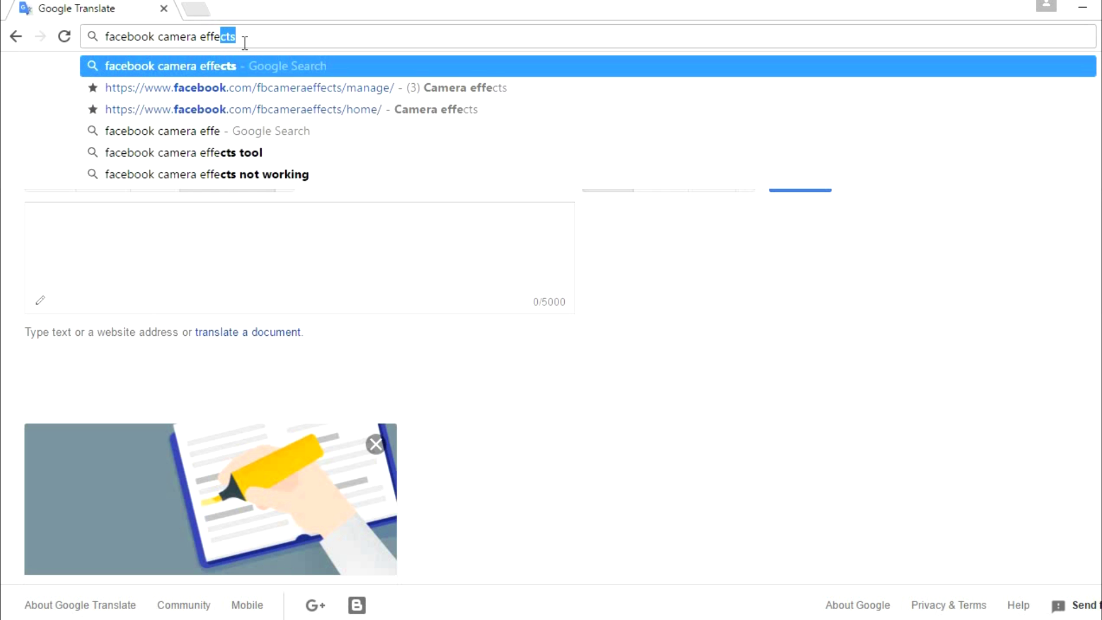
{"action": "type", "text": "cts"}
{"action": "key", "text": "Return"}
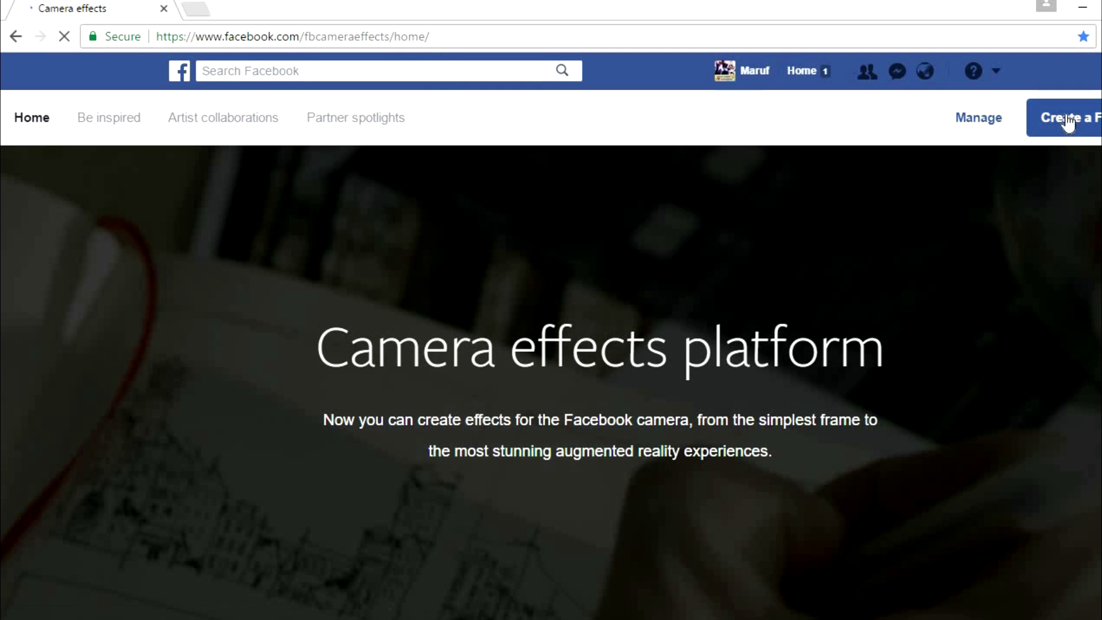
Step: Start a new frame from the Camera Effects home page and reach its Design step
{"action": "left_click", "coordinate": [1065, 113]}
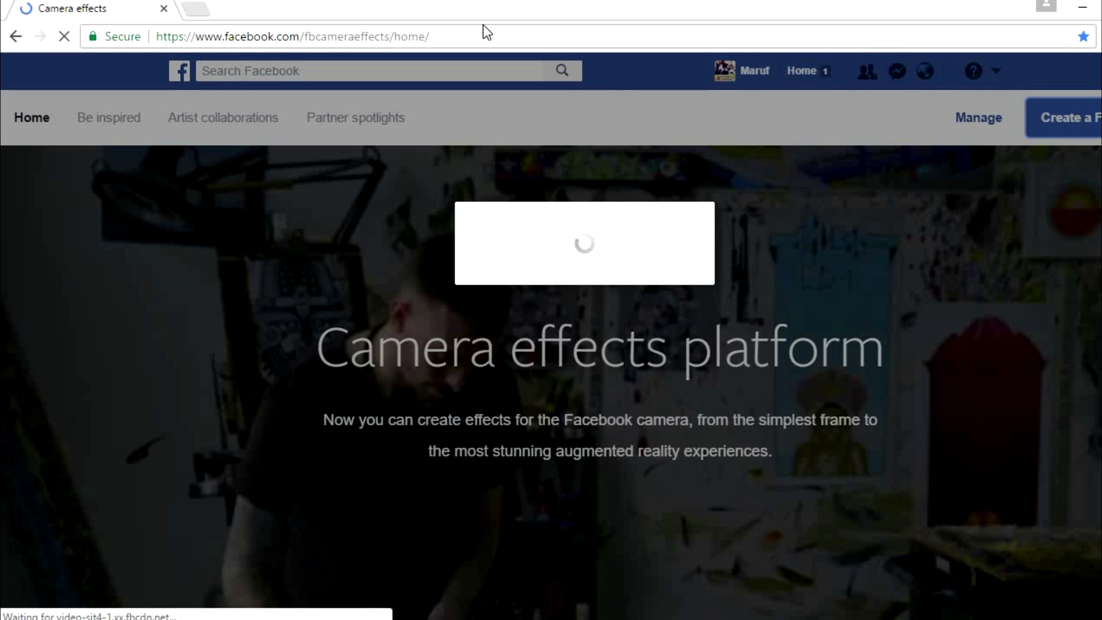
{"action": "left_click_drag", "start_coordinate": [472, 37], "coordinate": [205, 37]}
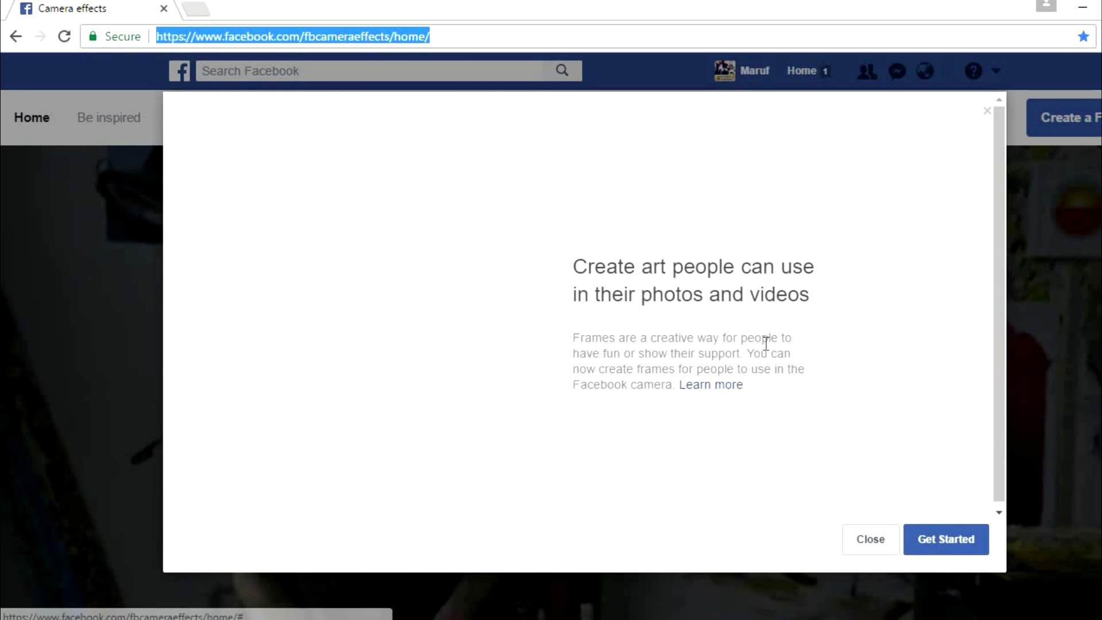
{"action": "left_click", "coordinate": [948, 548]}
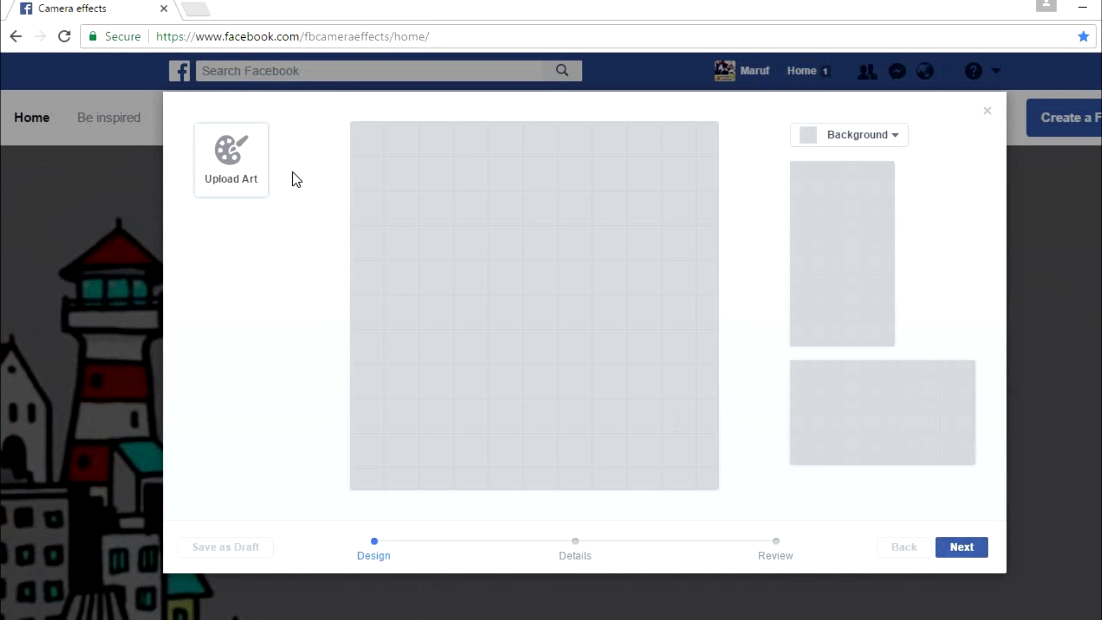
Step: Upload the hfgfdt-01 artwork file to the frame canvas
{"action": "left_click", "coordinate": [263, 175]}
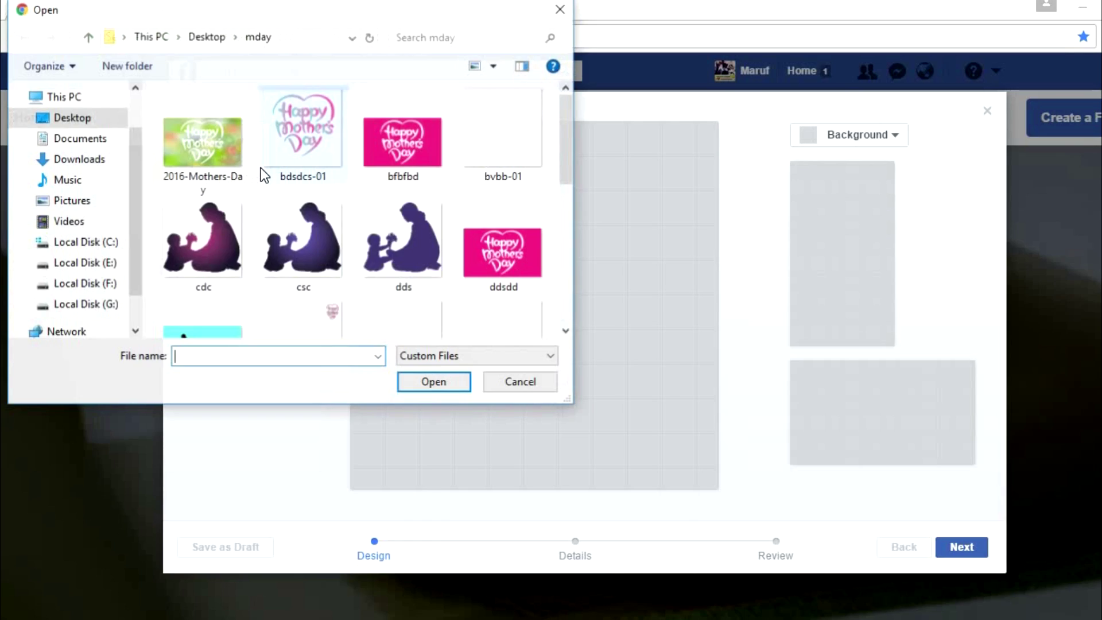
{"action": "left_click_drag", "start_coordinate": [564, 164], "coordinate": [583, 224]}
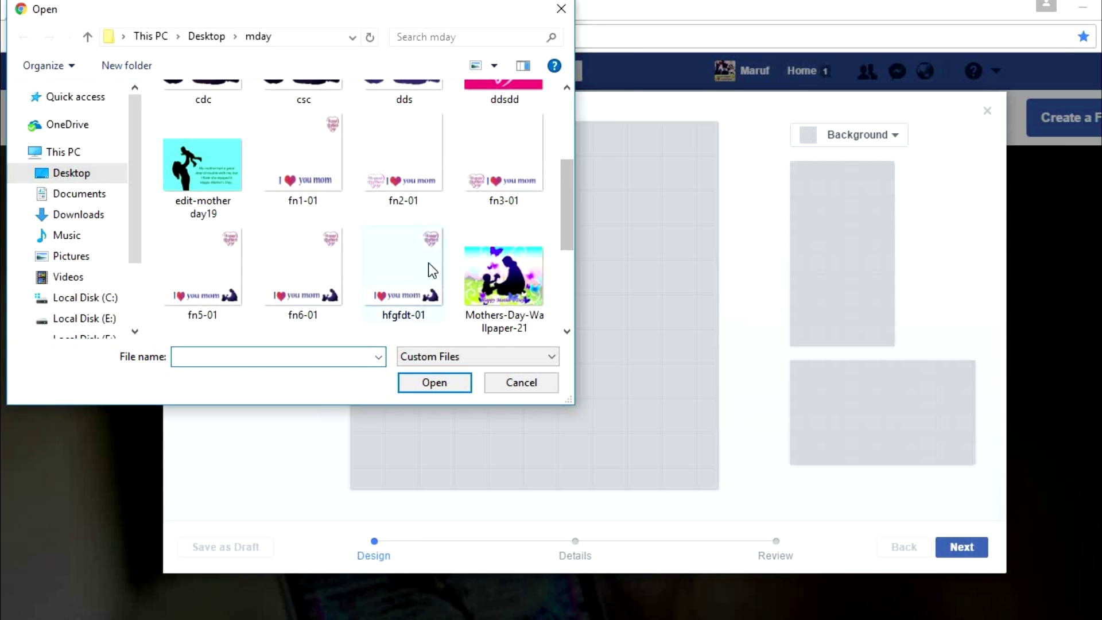
{"action": "left_click", "coordinate": [429, 265]}
{"action": "left_click", "coordinate": [441, 386]}
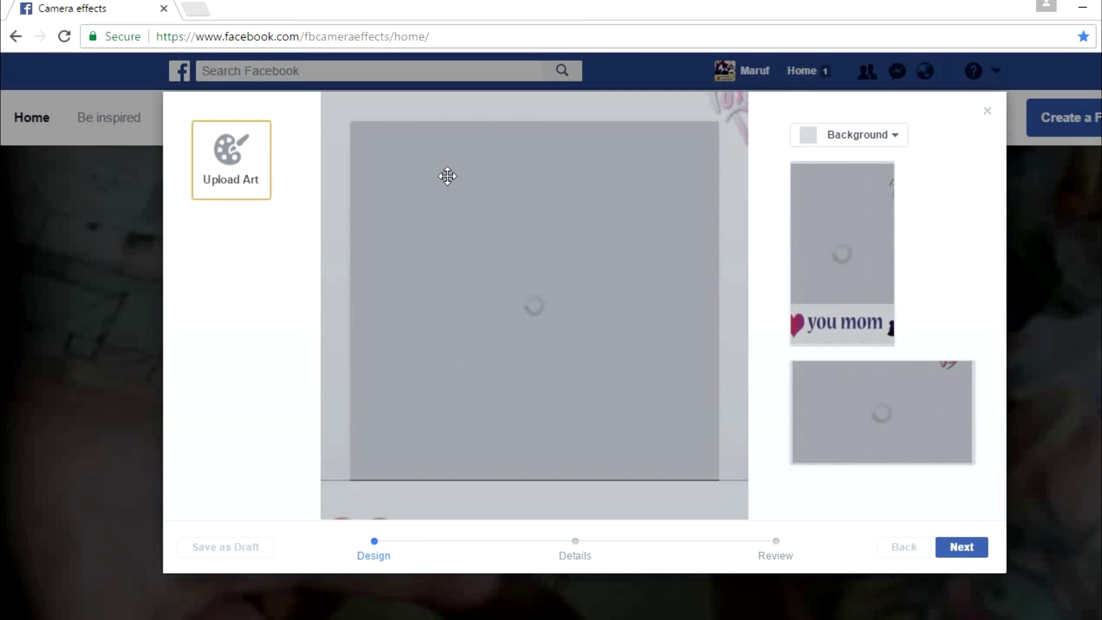
Step: Resize and move the artwork so it snaps to the top-left and fills the canvas
{"action": "left_click_drag", "start_coordinate": [447, 176], "coordinate": [587, 446]}
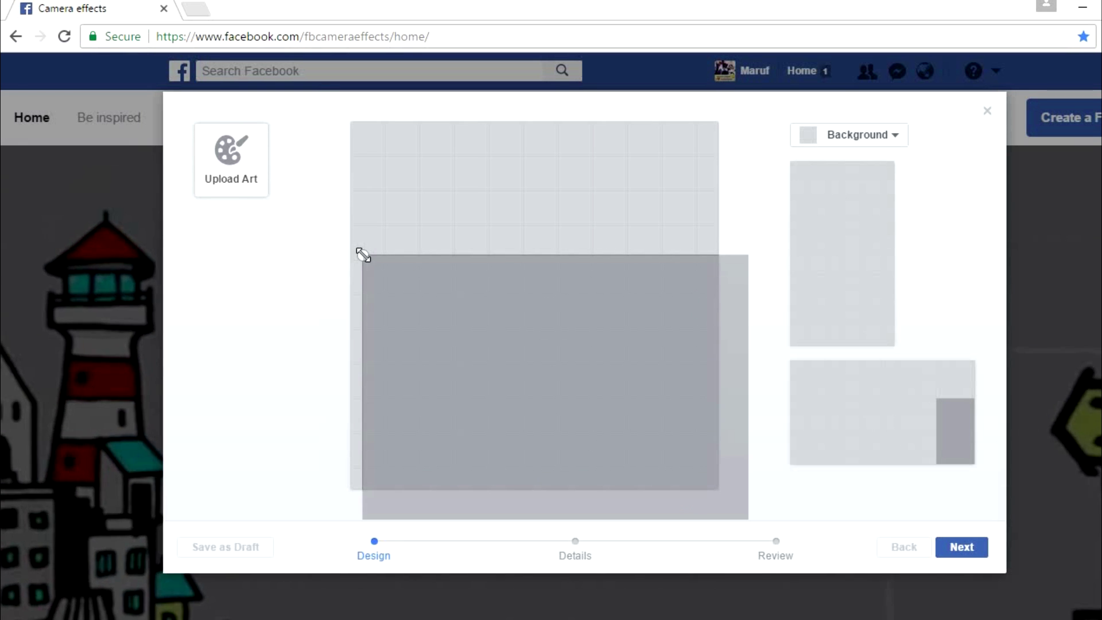
{"action": "left_click_drag", "start_coordinate": [363, 256], "coordinate": [367, 192]}
{"action": "left_click_drag", "start_coordinate": [397, 236], "coordinate": [470, 205]}
{"action": "left_click_drag", "start_coordinate": [617, 392], "coordinate": [714, 494]}
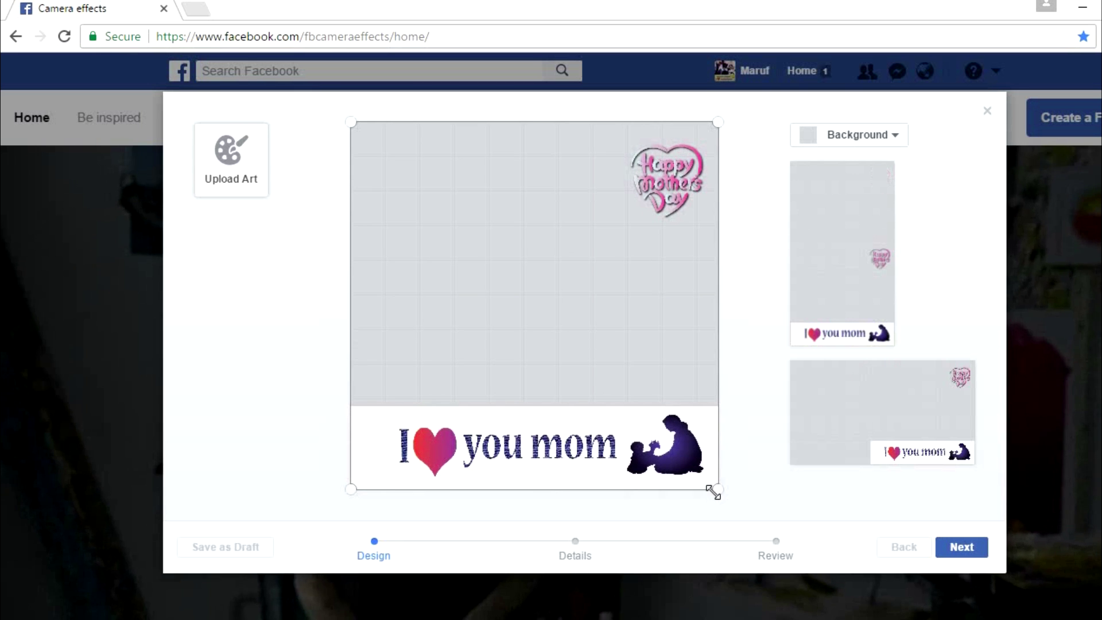
{"action": "left_click", "coordinate": [247, 382]}
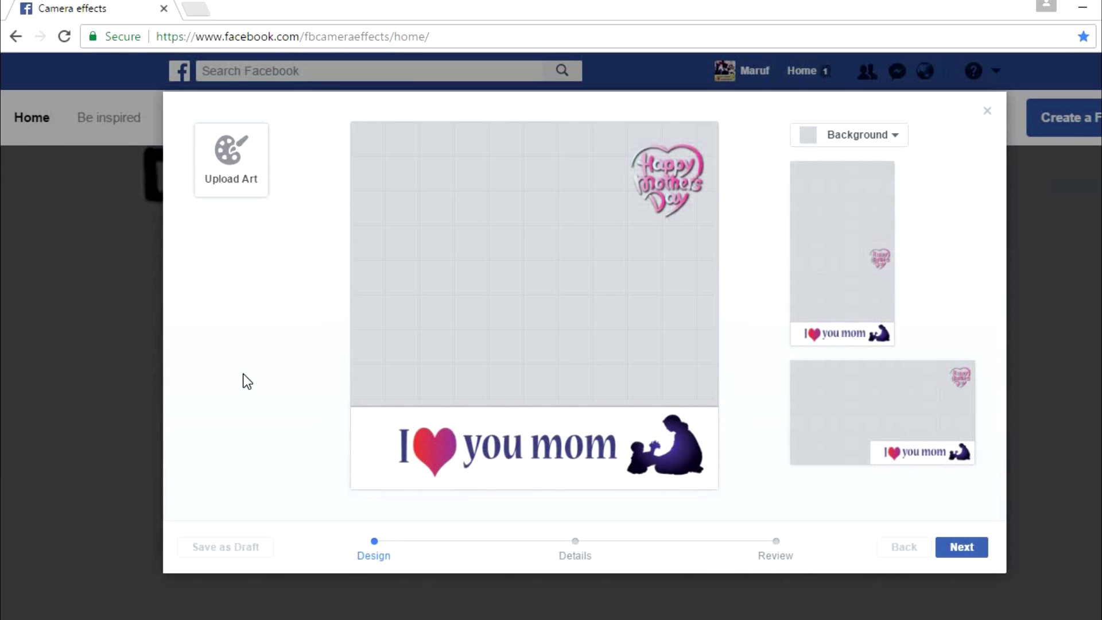
Step: Advance from the Design step to the frame Details step
{"action": "left_click", "coordinate": [962, 548]}
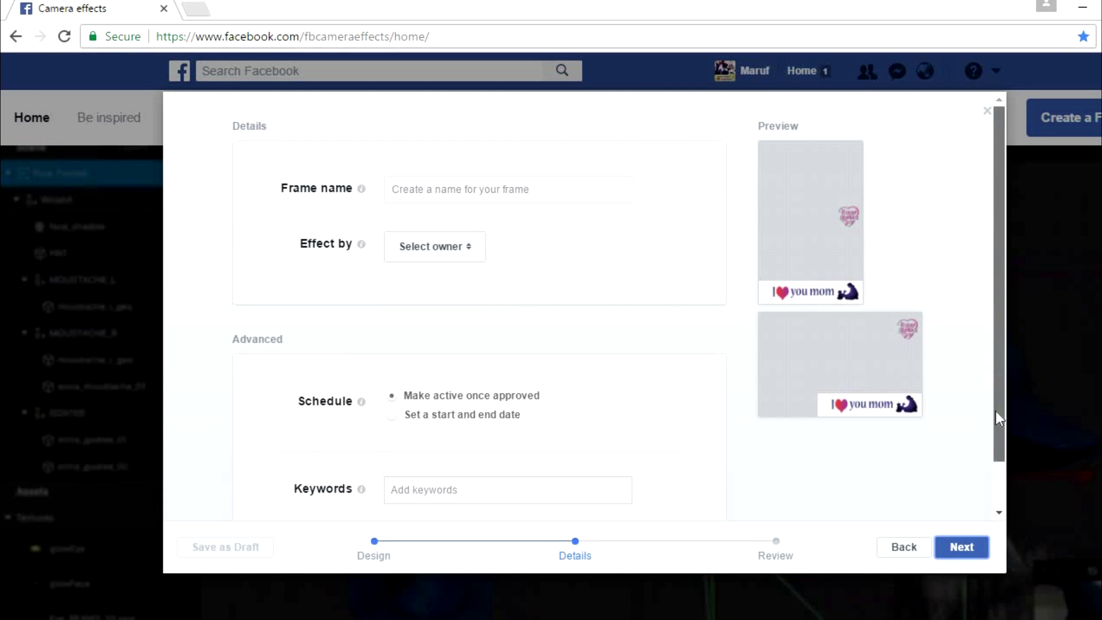
{"action": "scroll", "coordinate": [996, 411], "scroll_direction": "down", "scroll_amount": 1}
{"action": "scroll", "coordinate": [1058, 218], "scroll_direction": "up", "scroll_amount": 1}
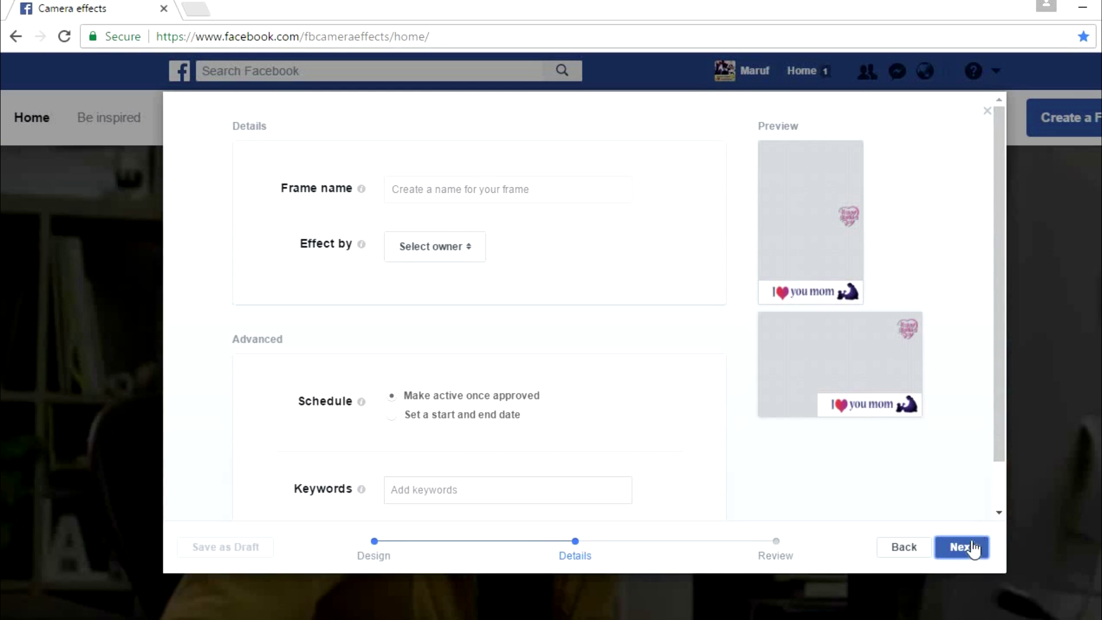
{"action": "left_click", "coordinate": [969, 553]}
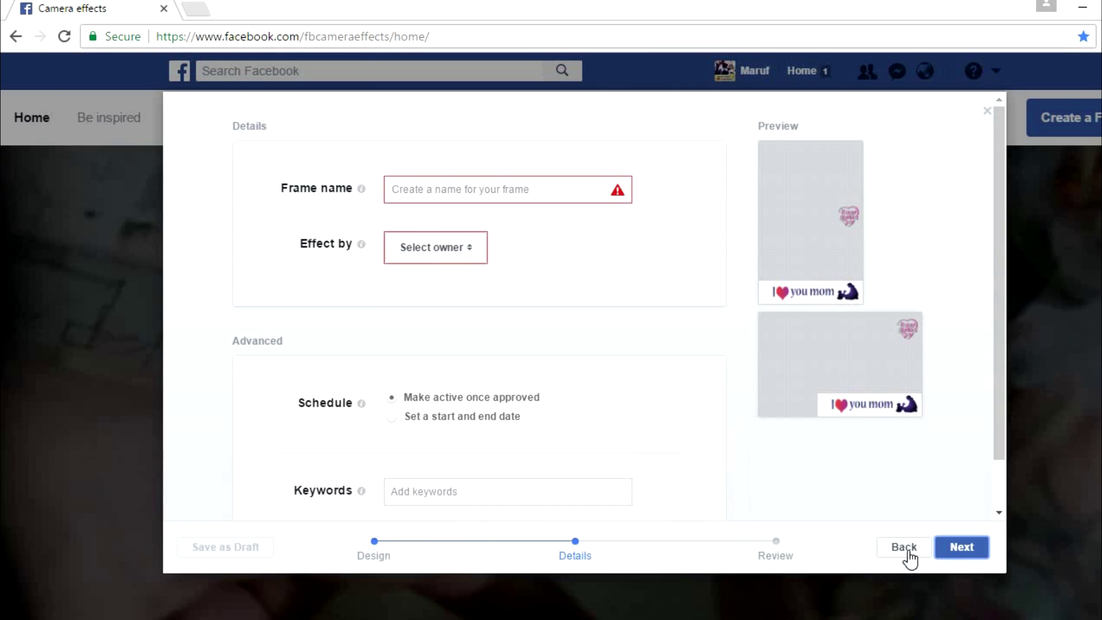
Step: Name the frame "mother's day"
{"action": "left_click", "coordinate": [494, 187]}
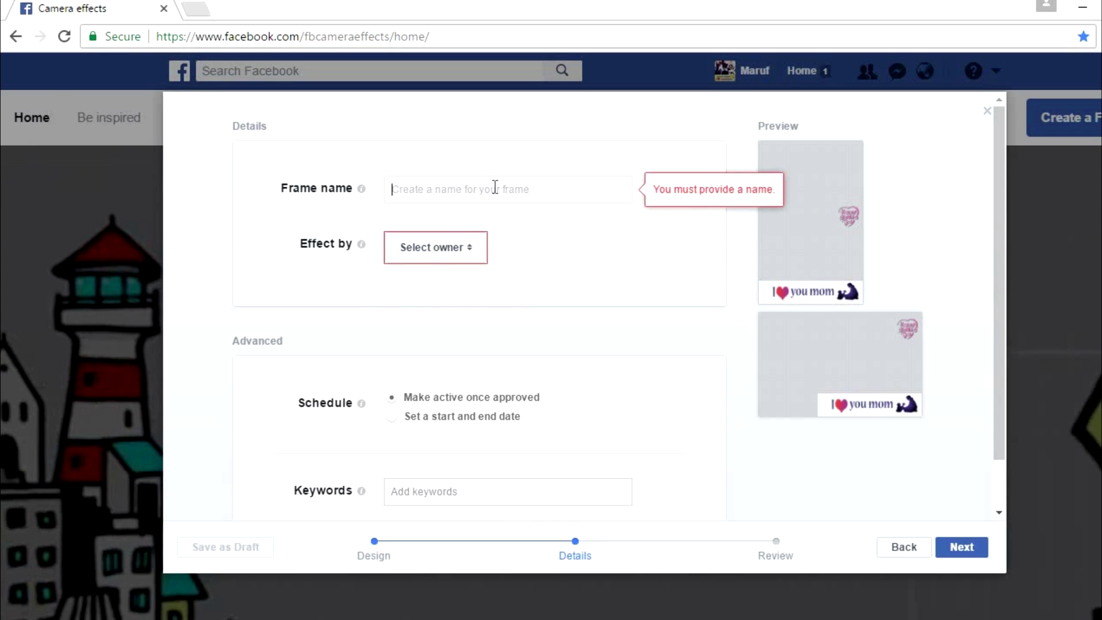
{"action": "type", "text": "mo"}
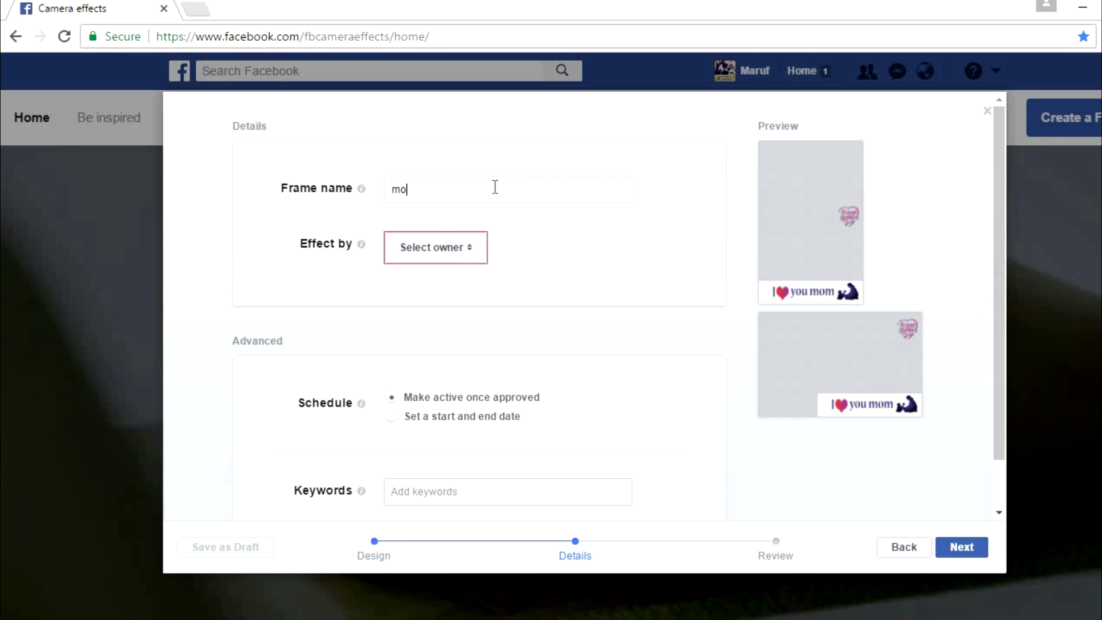
{"action": "type", "text": "thers day"}
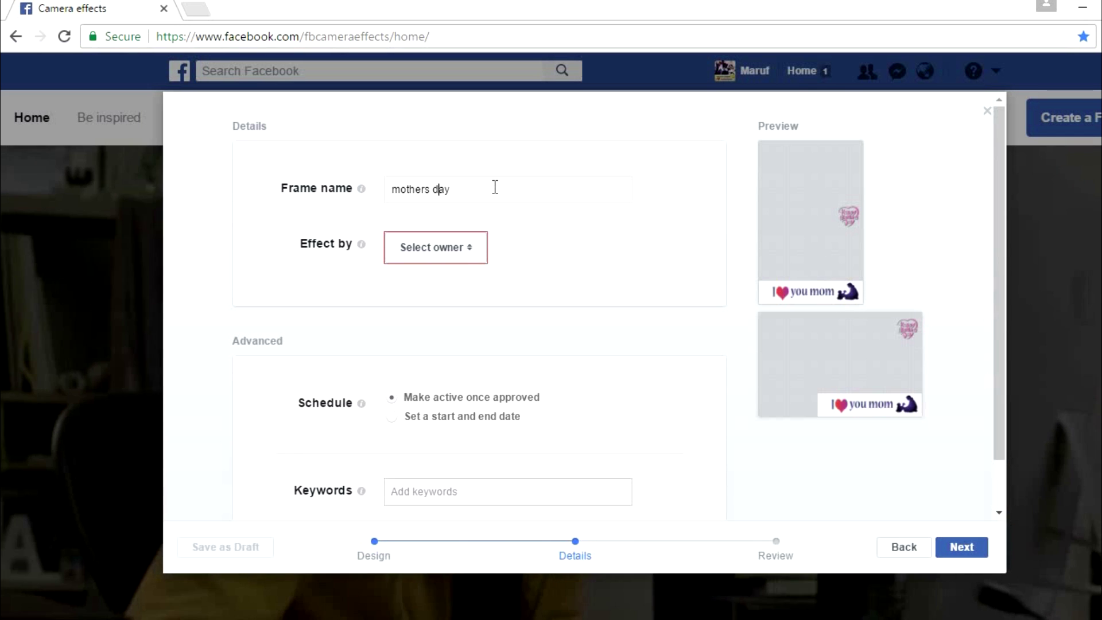
{"action": "key", "text": "Left"}
{"action": "key", "text": "Left"}
{"action": "key", "text": "Left"}
{"action": "key", "text": "Left"}
{"action": "key", "text": "Left"}
{"action": "type", "text": "'"}
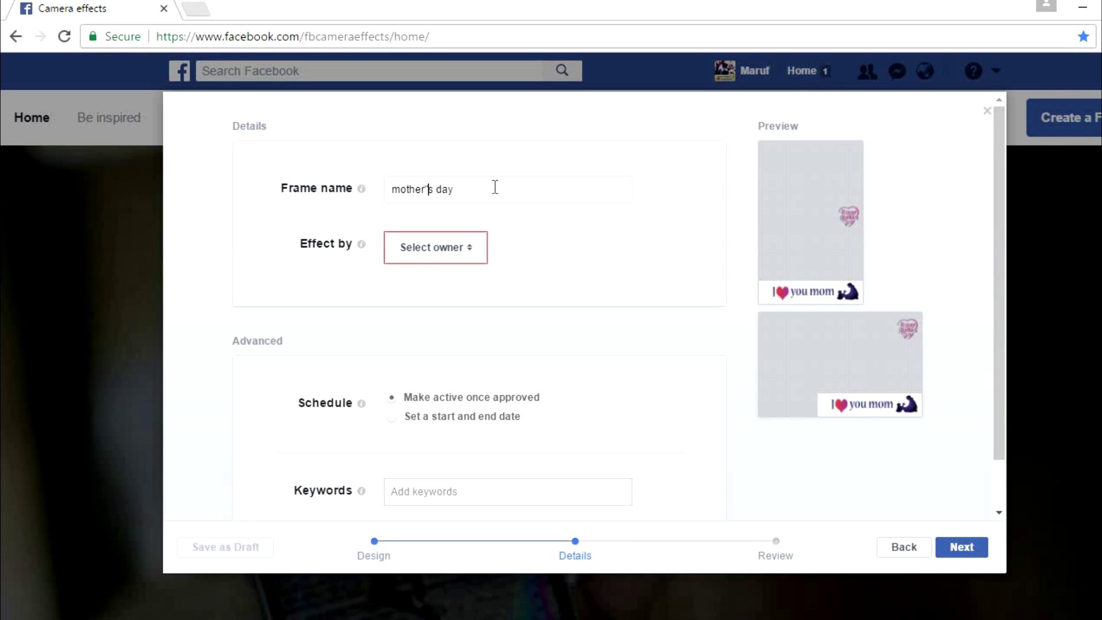
Step: Choose MiCreation as the frame's owner in the Effect by dropdown
{"action": "left_click", "coordinate": [469, 241]}
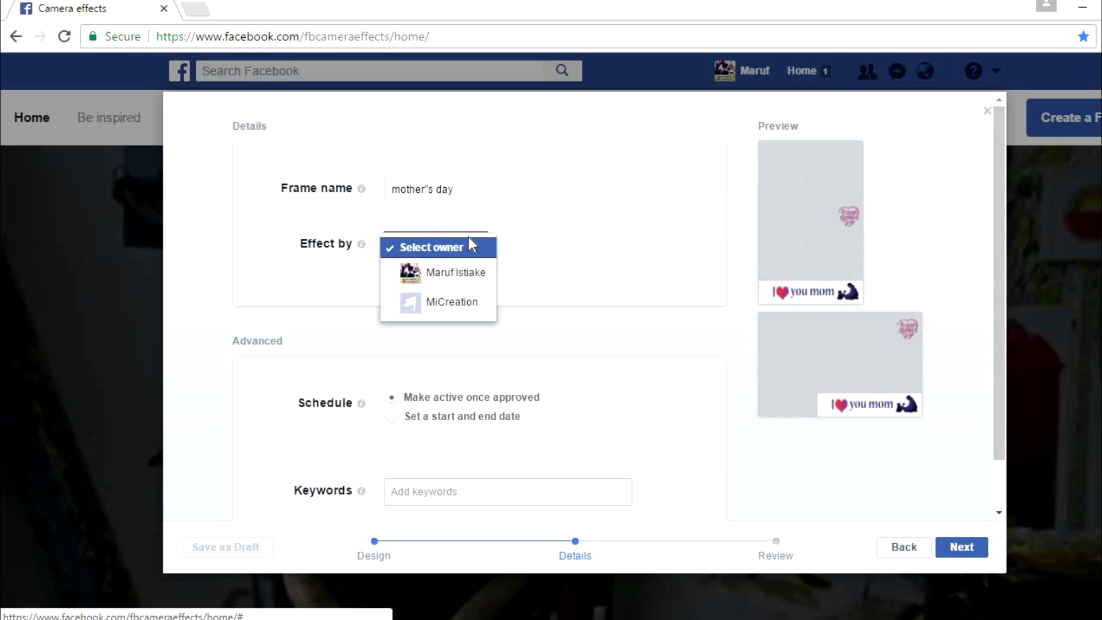
{"action": "left_click", "coordinate": [470, 241]}
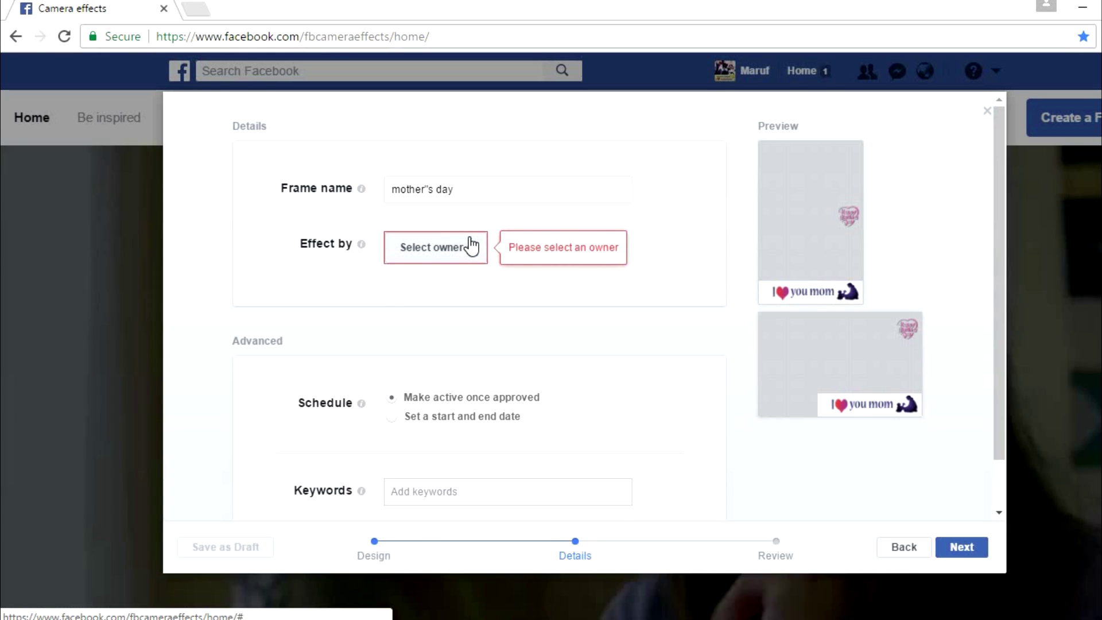
{"action": "left_click", "coordinate": [469, 241]}
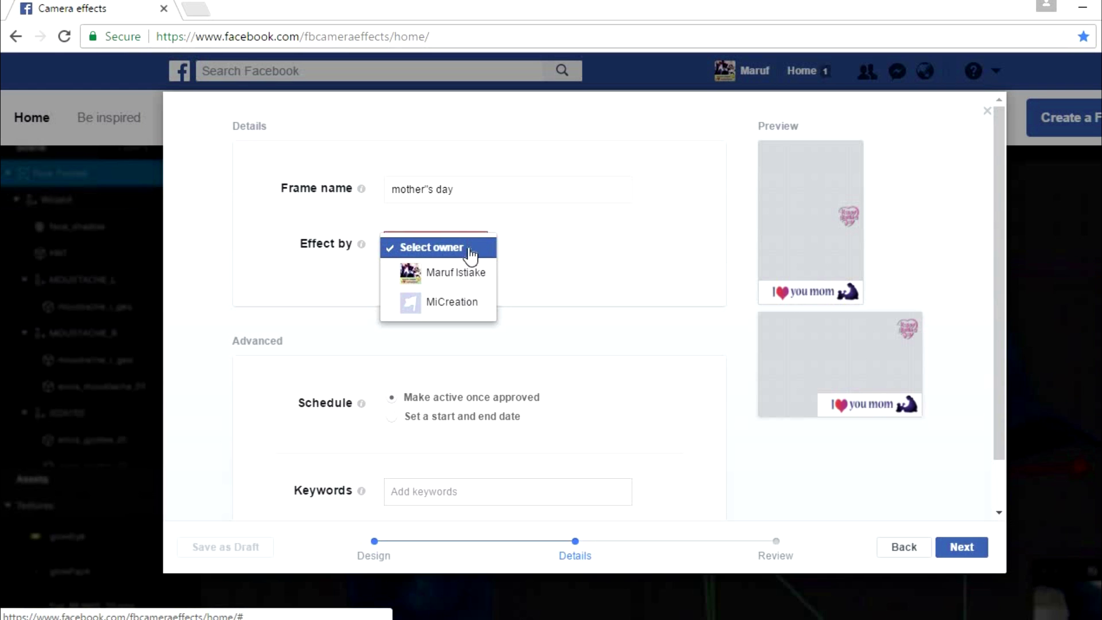
{"action": "left_click", "coordinate": [456, 303]}
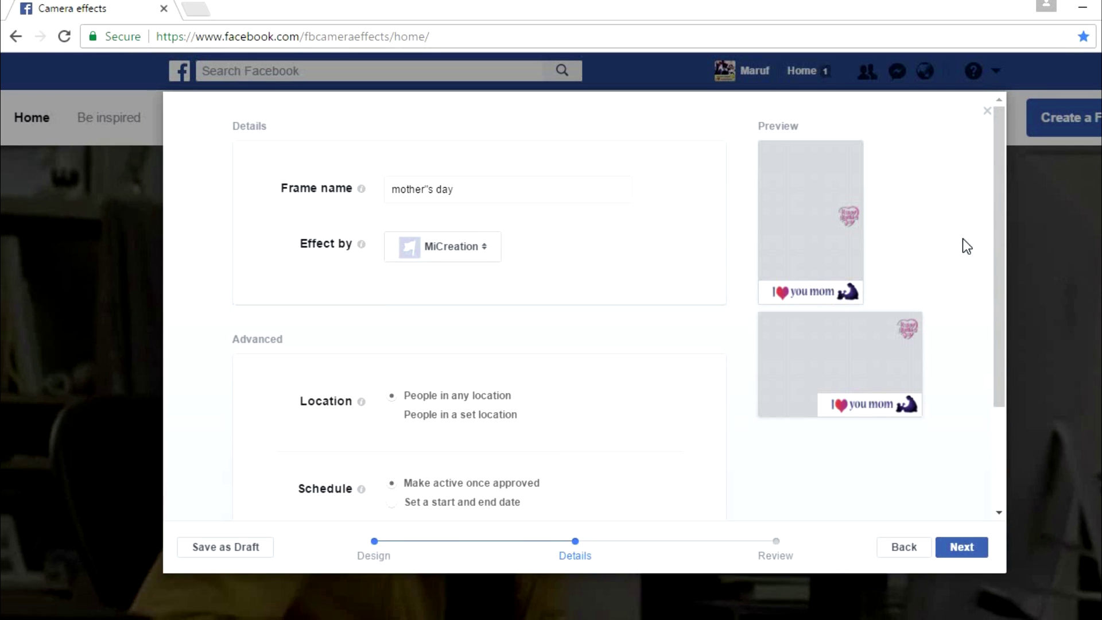
{"action": "left_click_drag", "start_coordinate": [996, 240], "coordinate": [996, 363]}
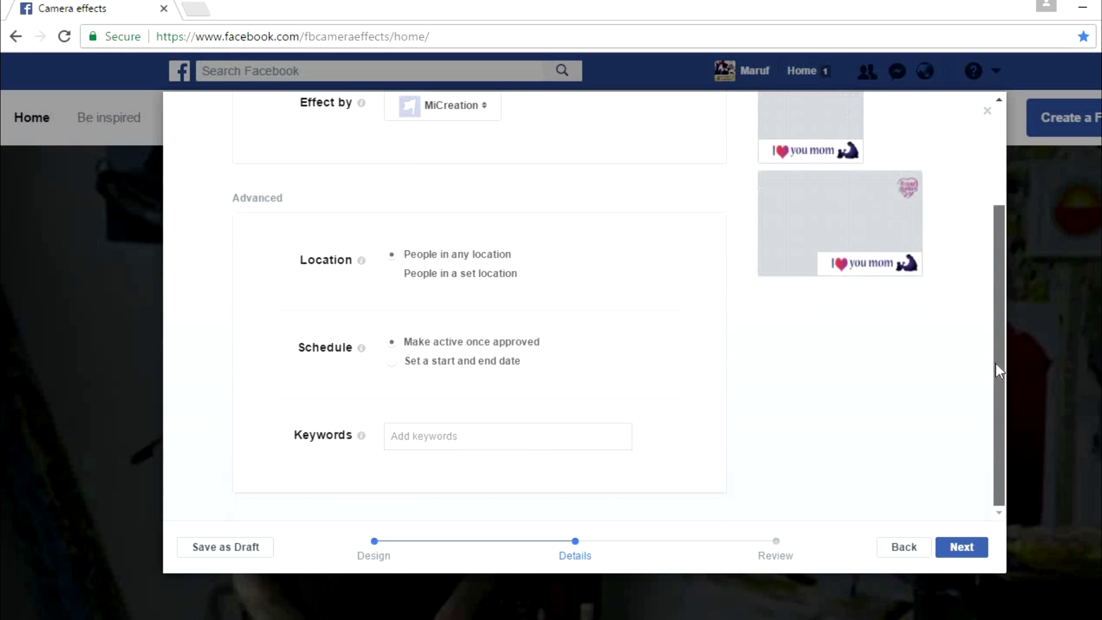
Step: Add 'Mother Day 14 May' from the 'mother' keyword suggestions and proceed to Review
{"action": "left_click", "coordinate": [562, 439]}
{"action": "type", "text": "m"}
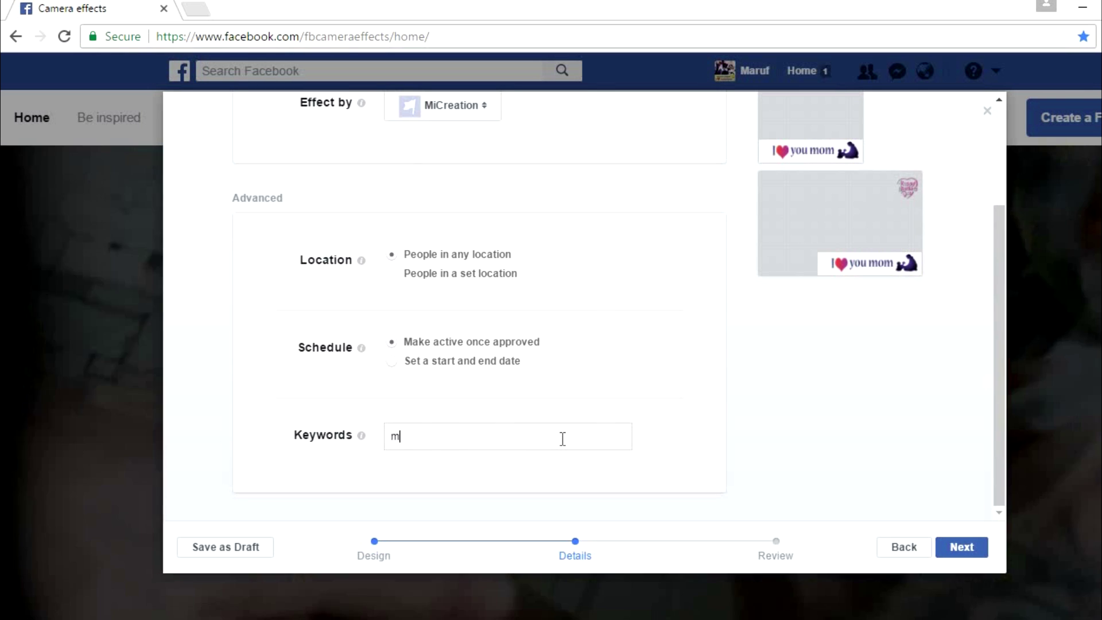
{"action": "type", "text": "other"}
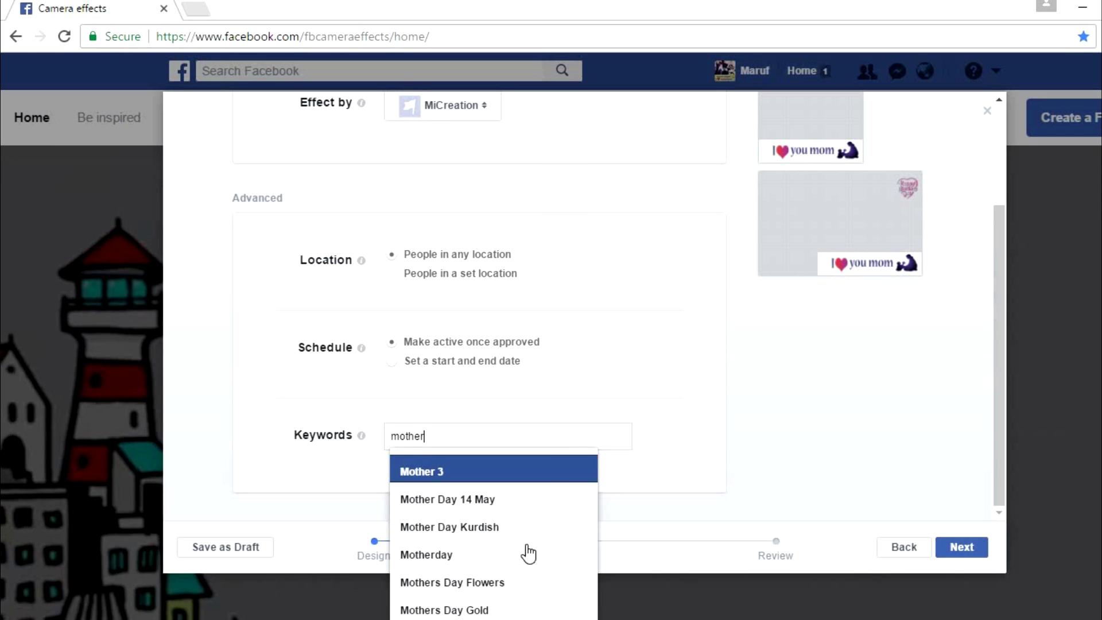
{"action": "left_click", "coordinate": [532, 501]}
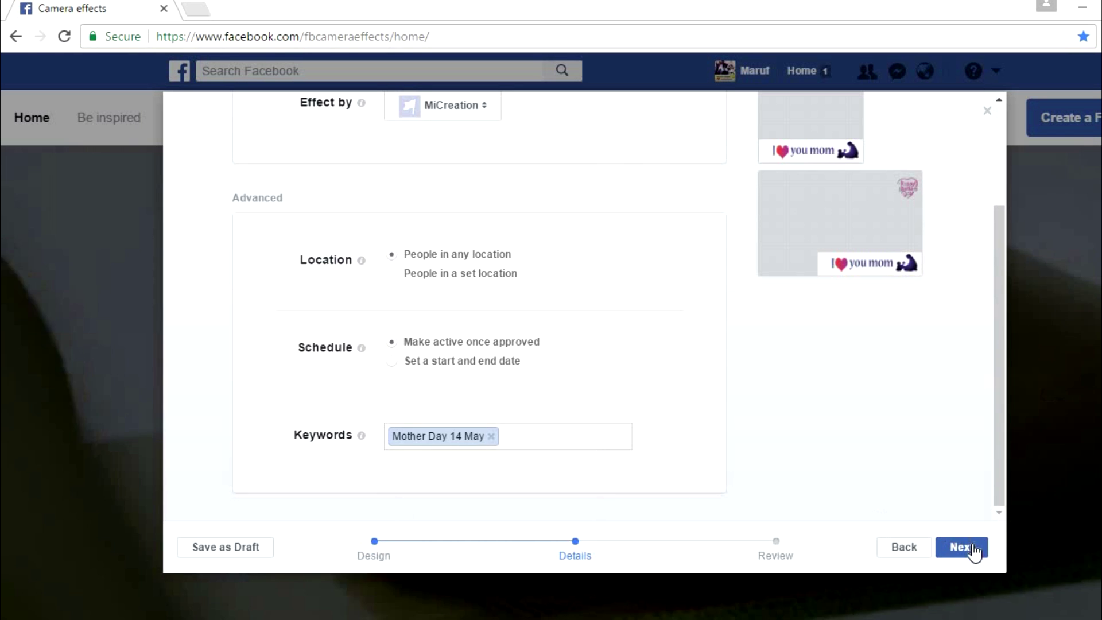
{"action": "left_click", "coordinate": [971, 549]}
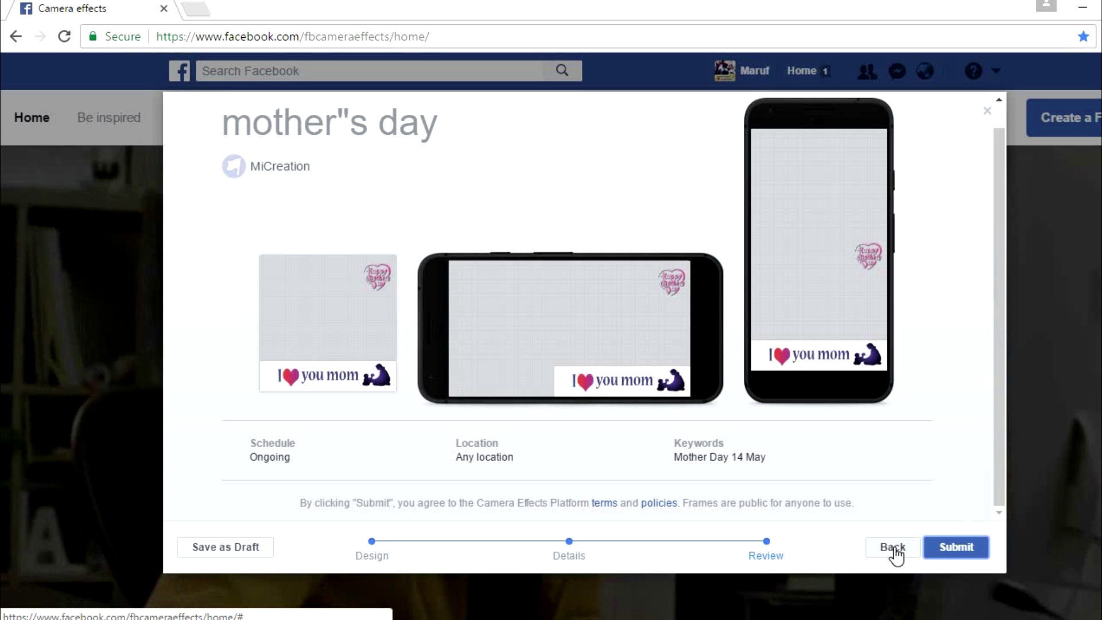
Step: Go back to the Design step, close the editor, and confirm discarding unsaved changes
{"action": "left_click", "coordinate": [896, 552]}
{"action": "left_click", "coordinate": [895, 551]}
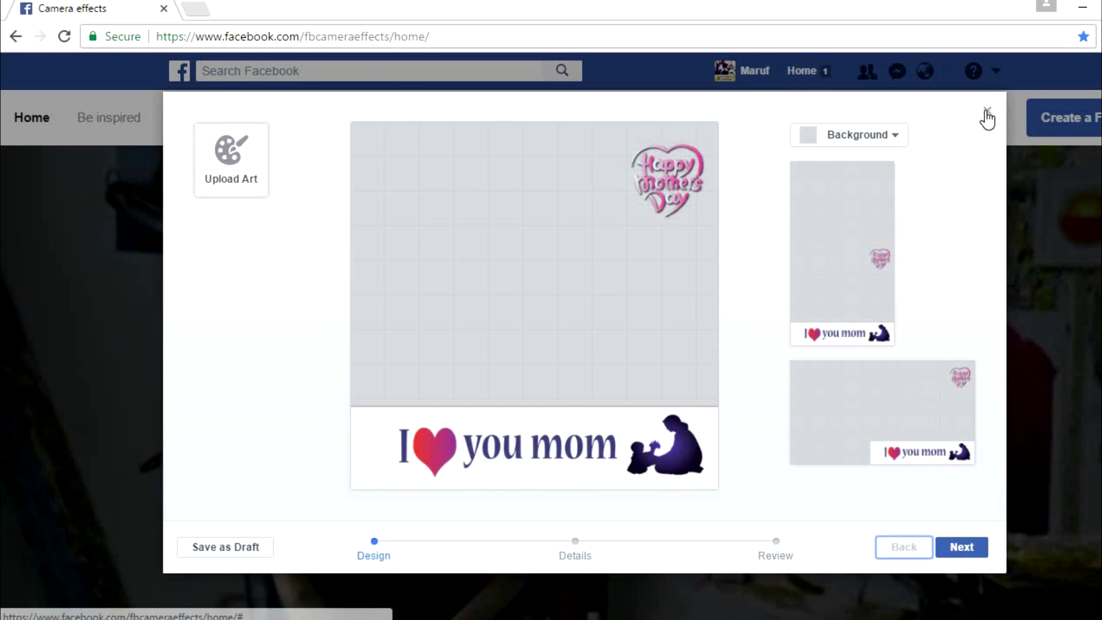
{"action": "left_click", "coordinate": [986, 110]}
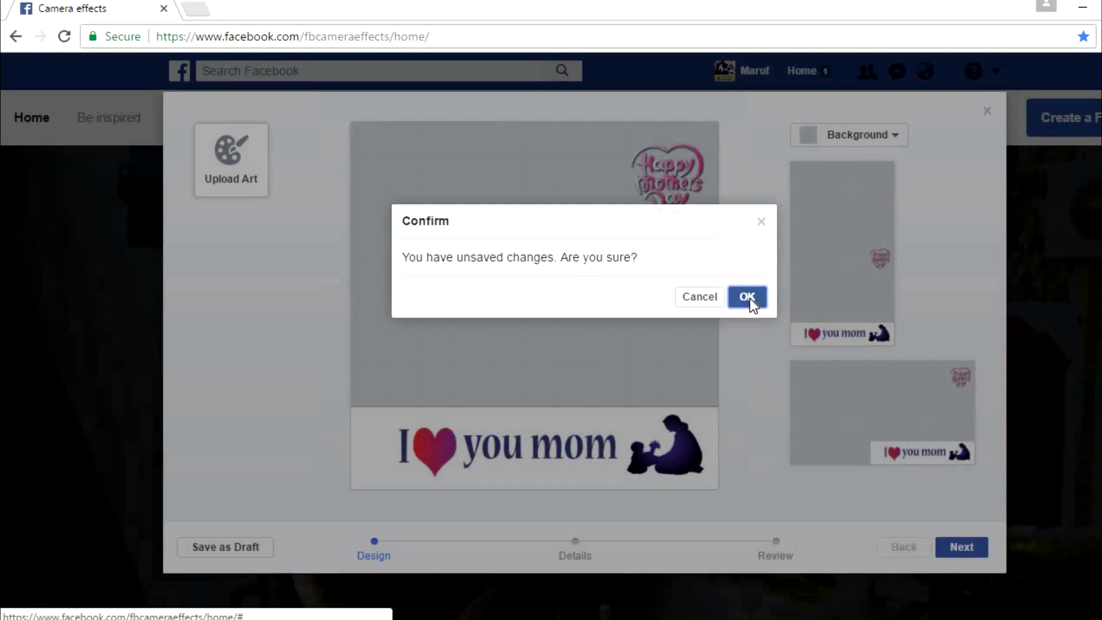
{"action": "left_click", "coordinate": [748, 297]}
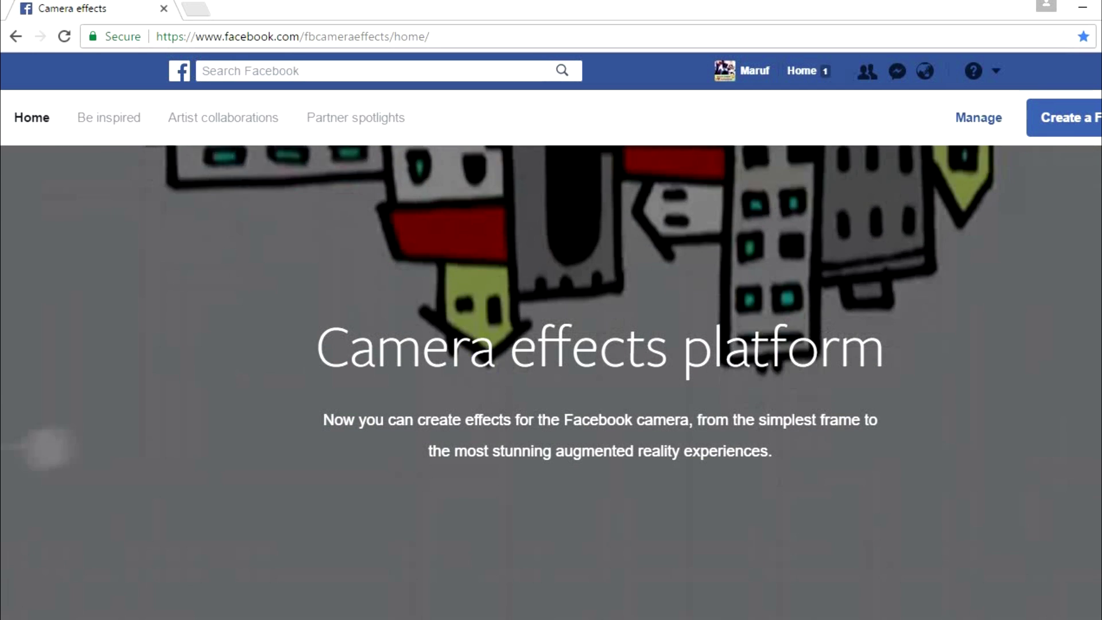